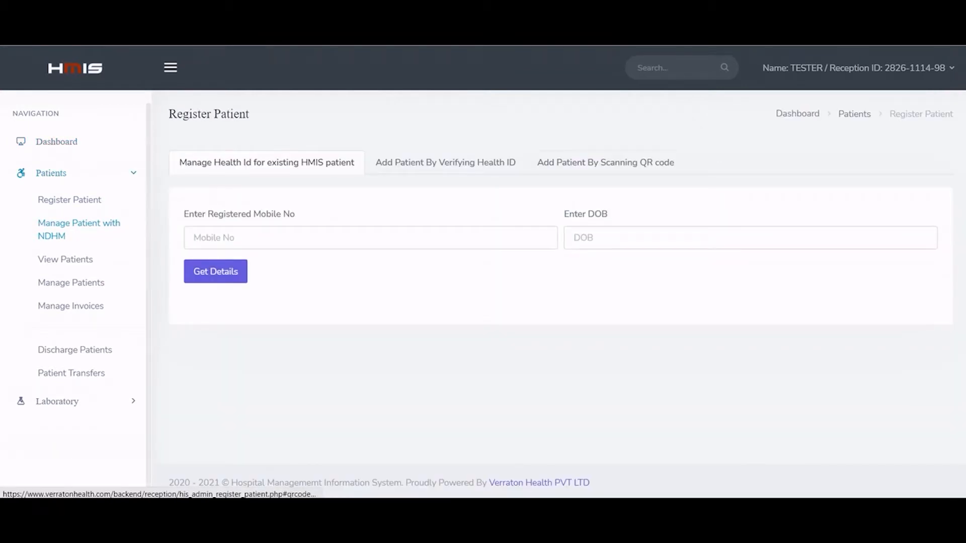
Step: Switch the Register Patient page to 'Add Patient By Scanning QR code' to display the hospital QR code
left_click(606, 163)
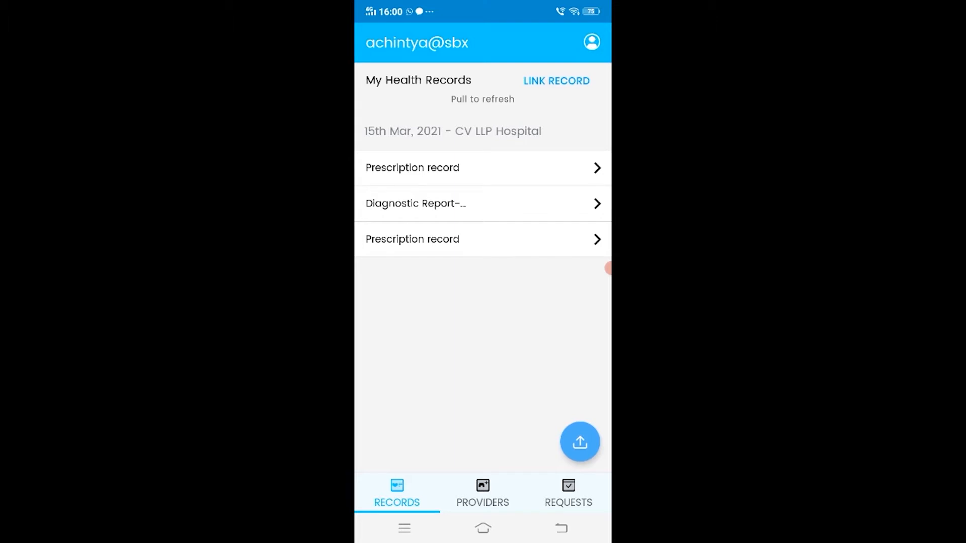
Step: From the Health Records app profile, scan the hospital QR code and share details with CV LLP Hospital
left_click(592, 41)
left_click(592, 40)
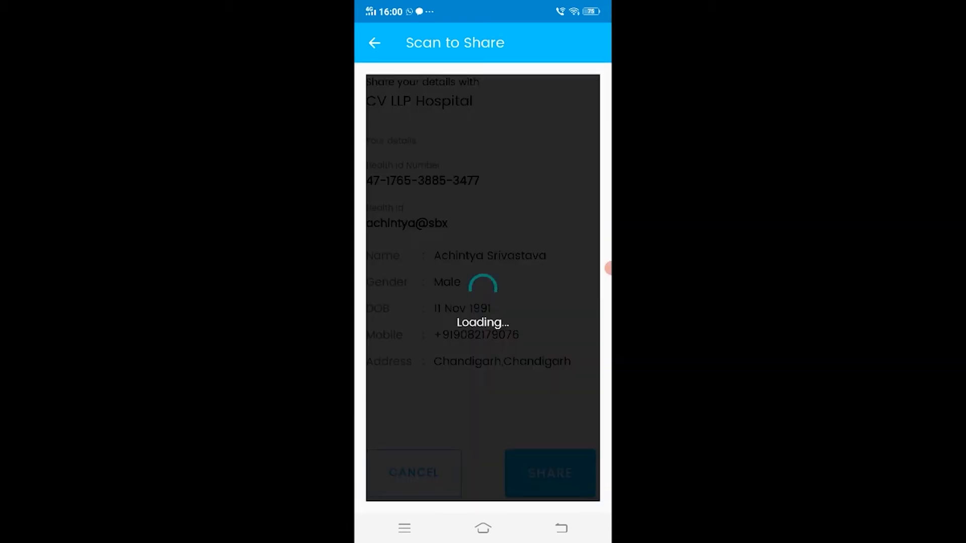
left_click(572, 89)
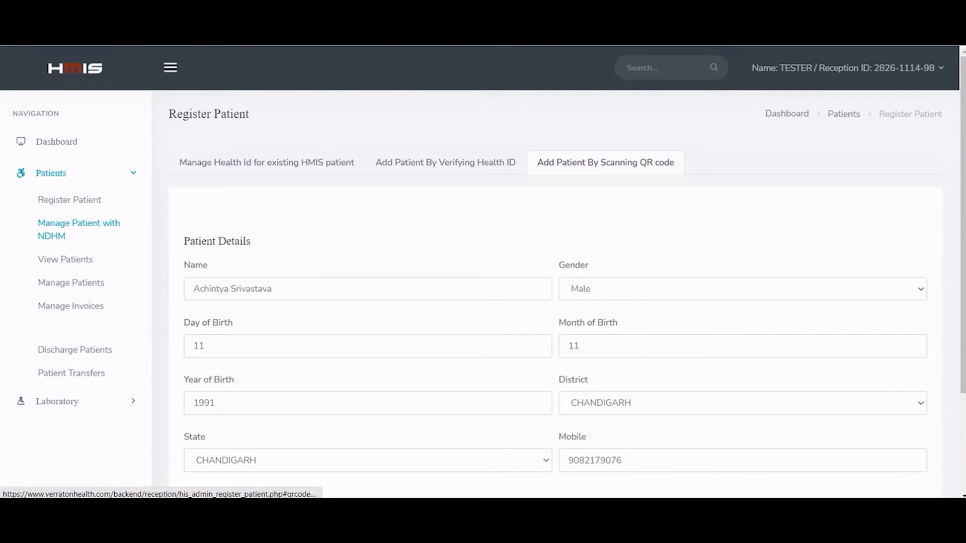
Step: Add and link the prefilled patient record via 'Add And Link Patient'
scroll(553, 302, "down", 3)
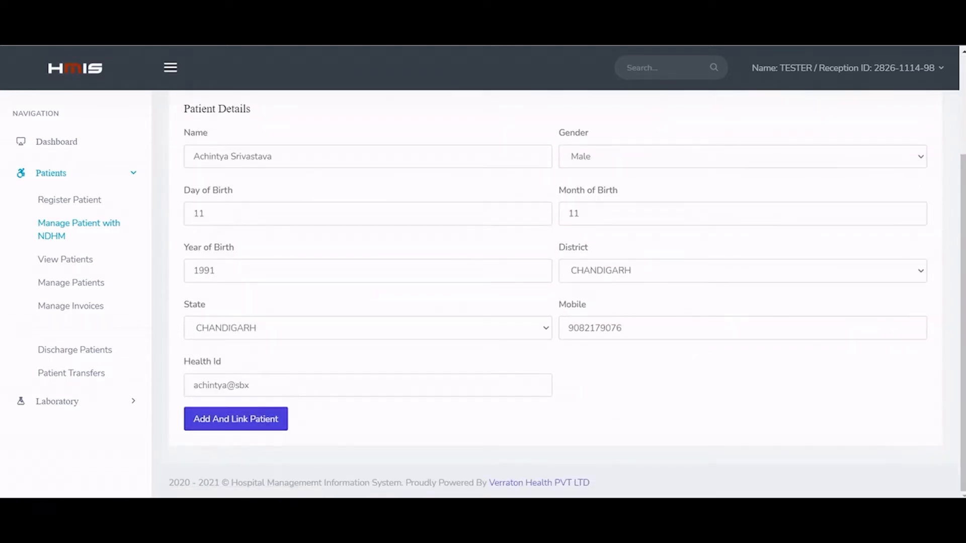
left_click(236, 419)
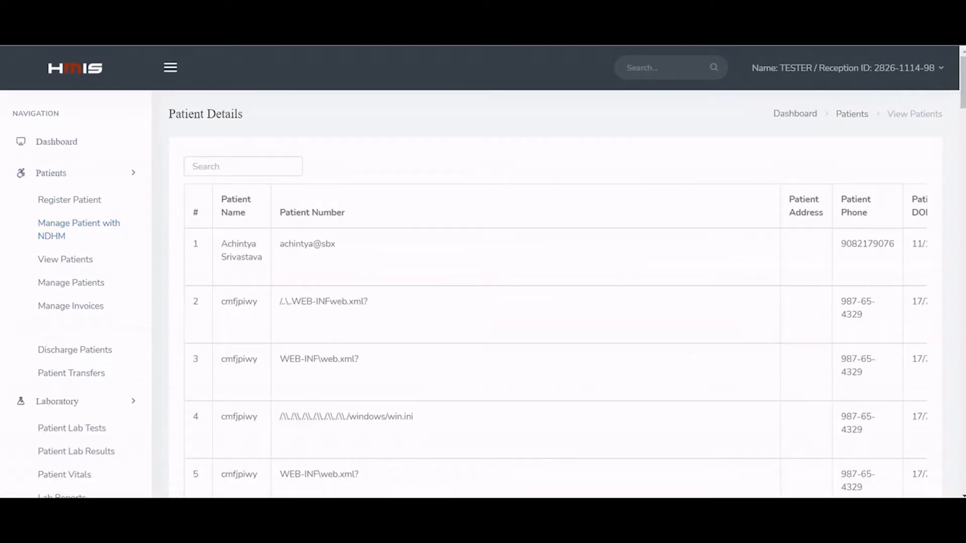
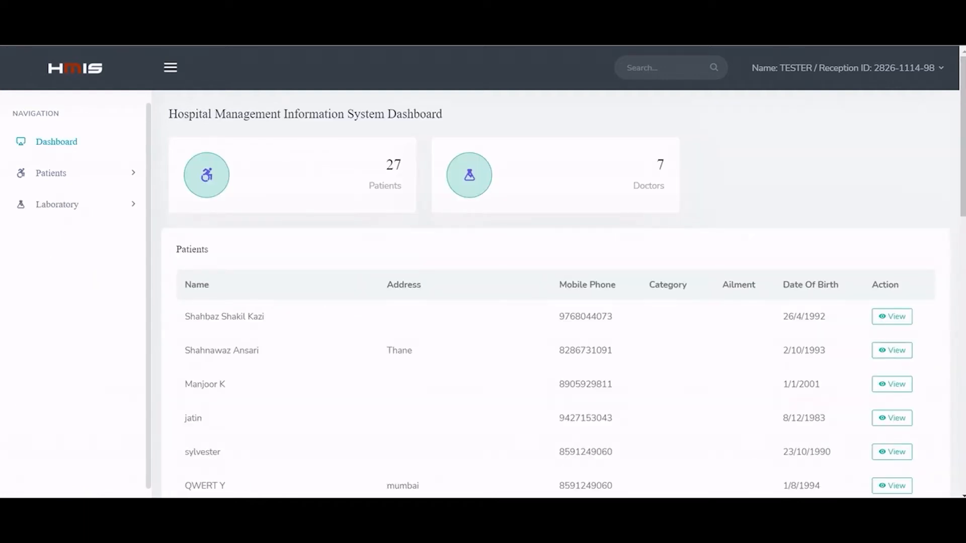
Step: Open Consent Creation for the first patient listed under Patients > View Patients
left_click(51, 173)
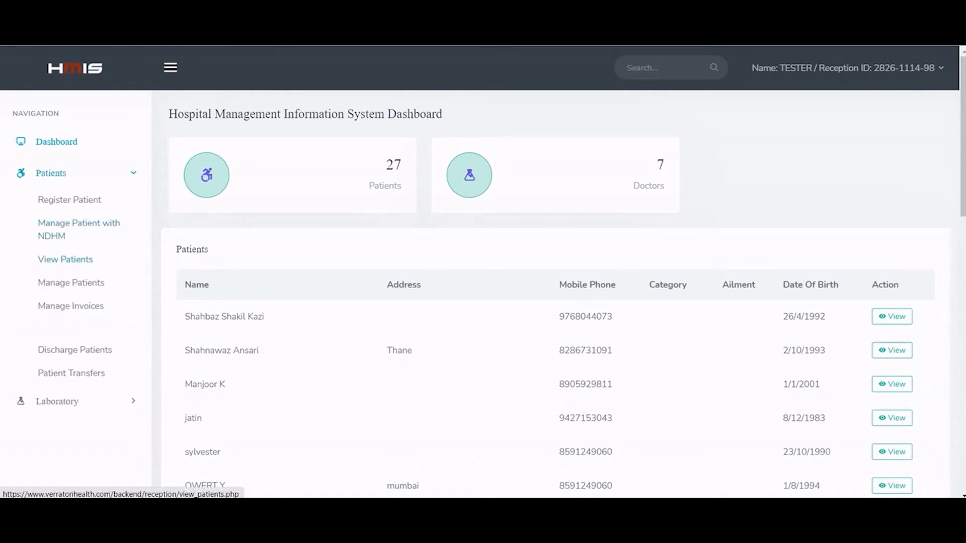
left_click(66, 259)
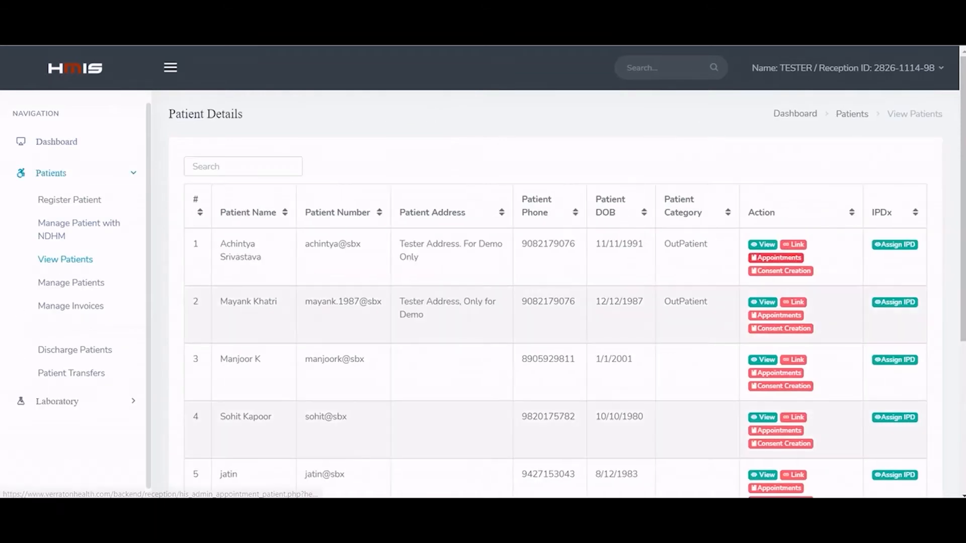
left_click(781, 271)
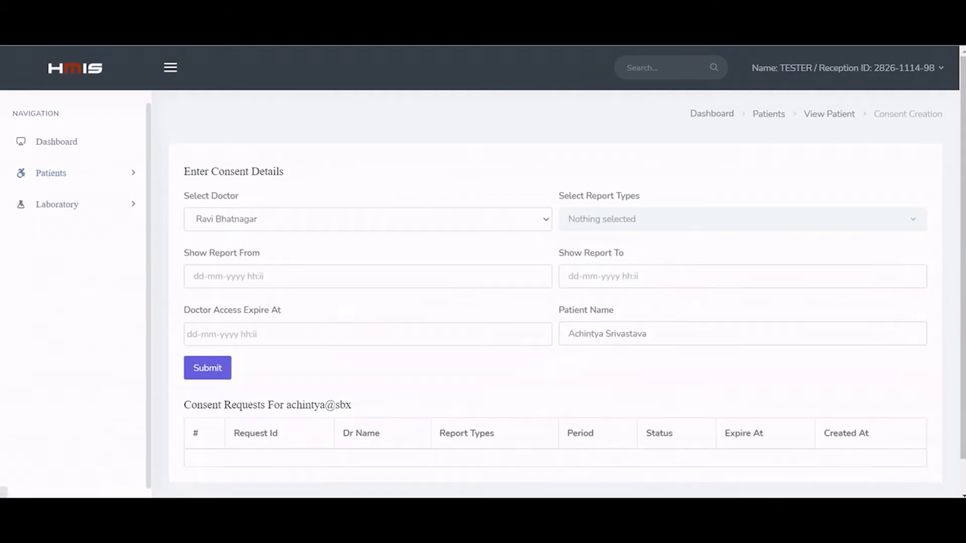
Step: Select the receiving doctor and request Perscription and Diagnostic Report types
left_click(368, 219)
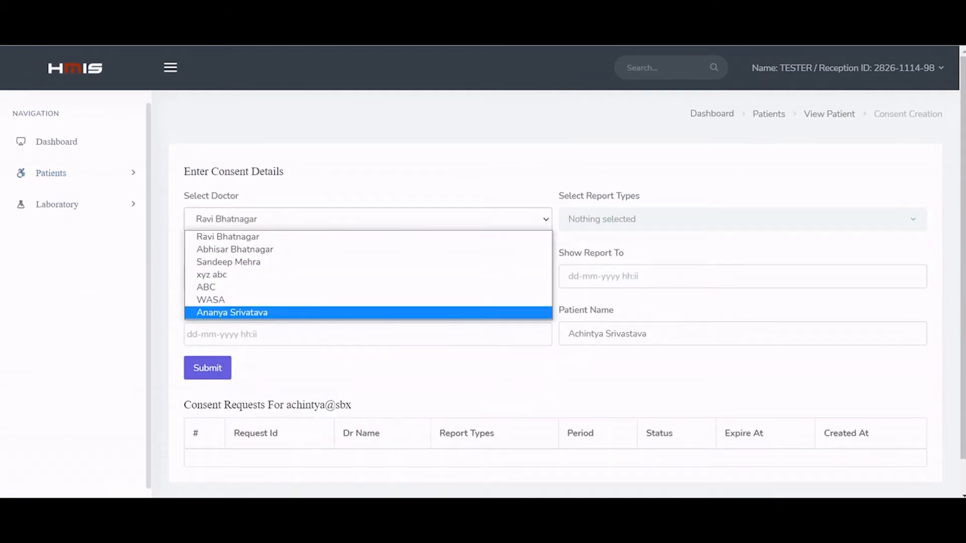
key("Return")
left_click(743, 219)
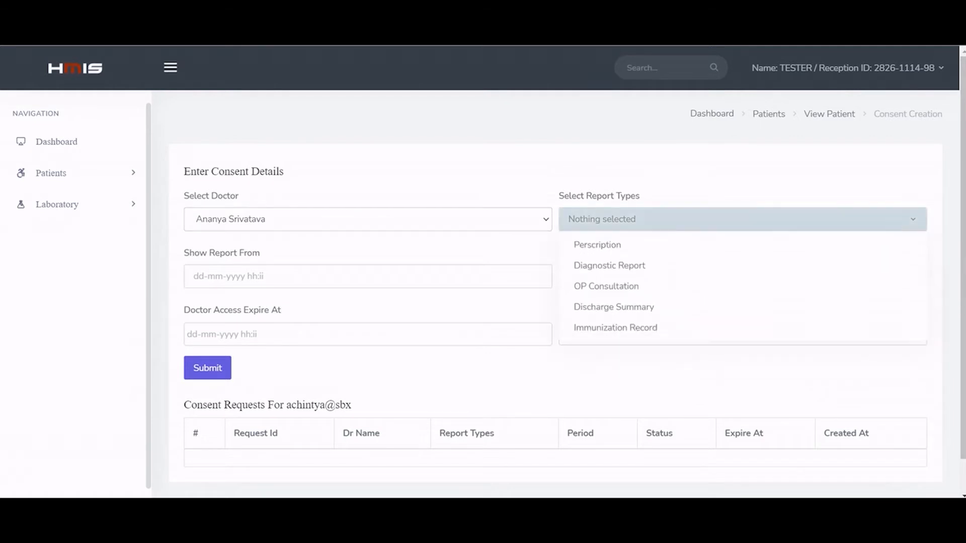
left_click(743, 245)
left_click(610, 265)
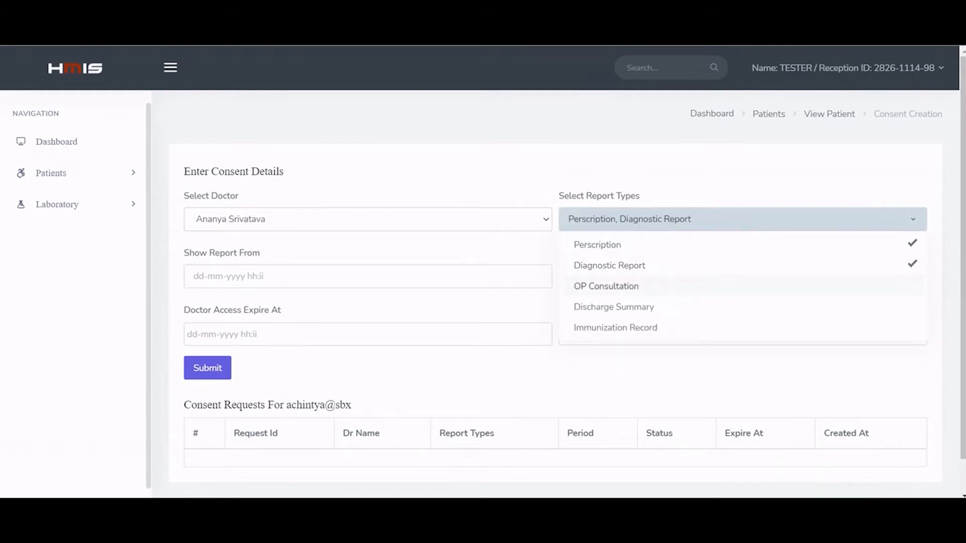
left_click(368, 276)
left_click(219, 343)
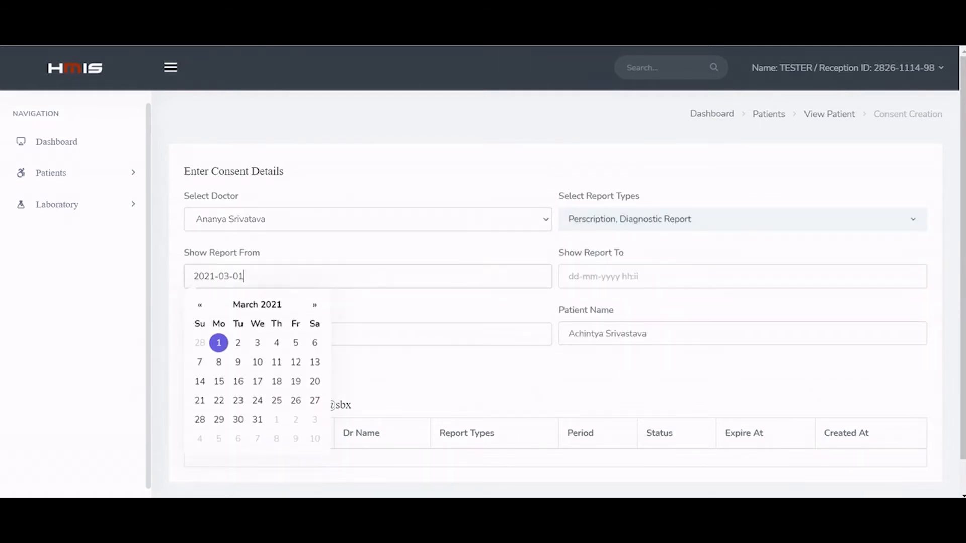
left_click(743, 277)
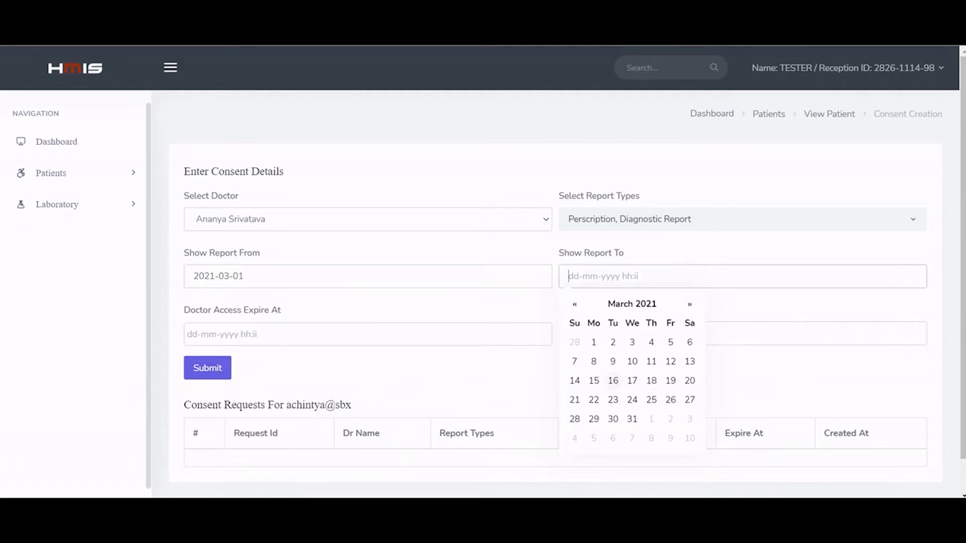
left_click(632, 381)
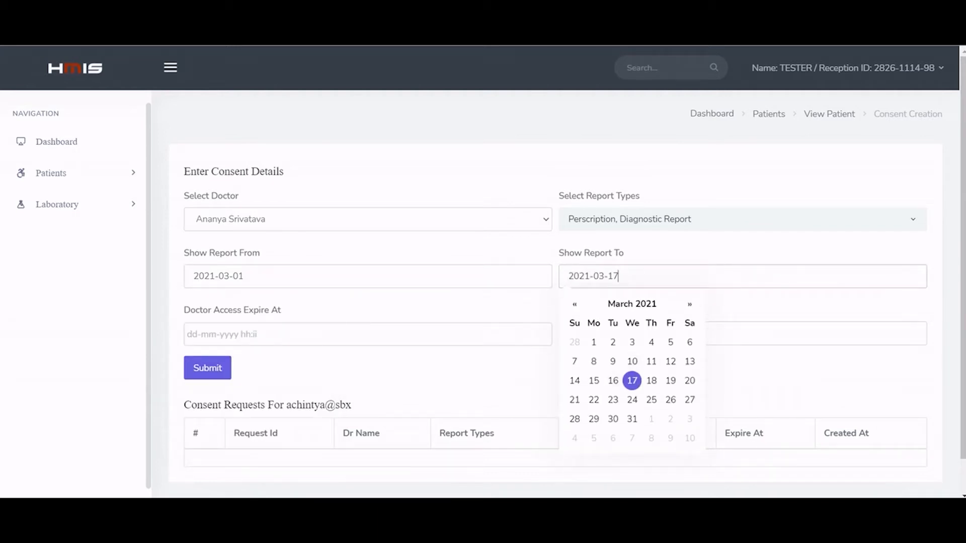
left_click(312, 335)
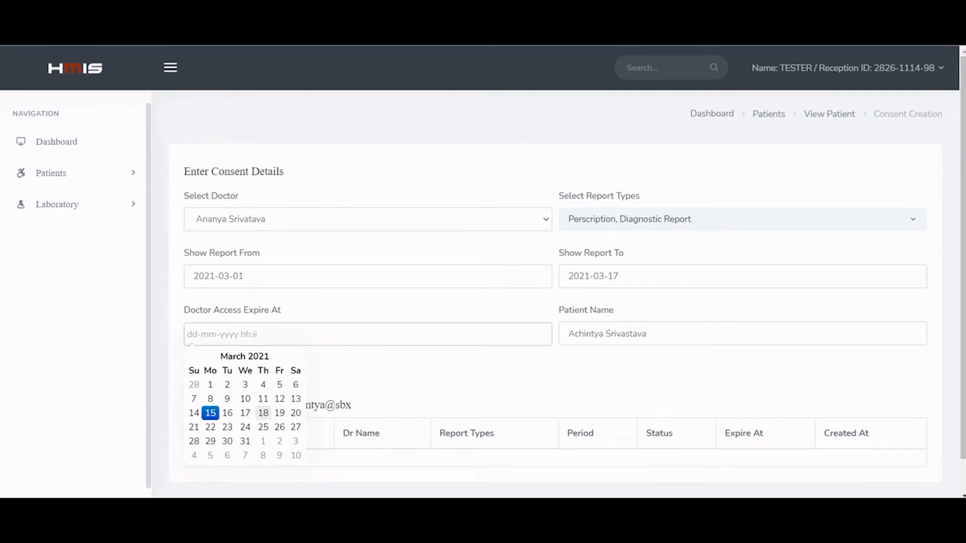
left_click(263, 413)
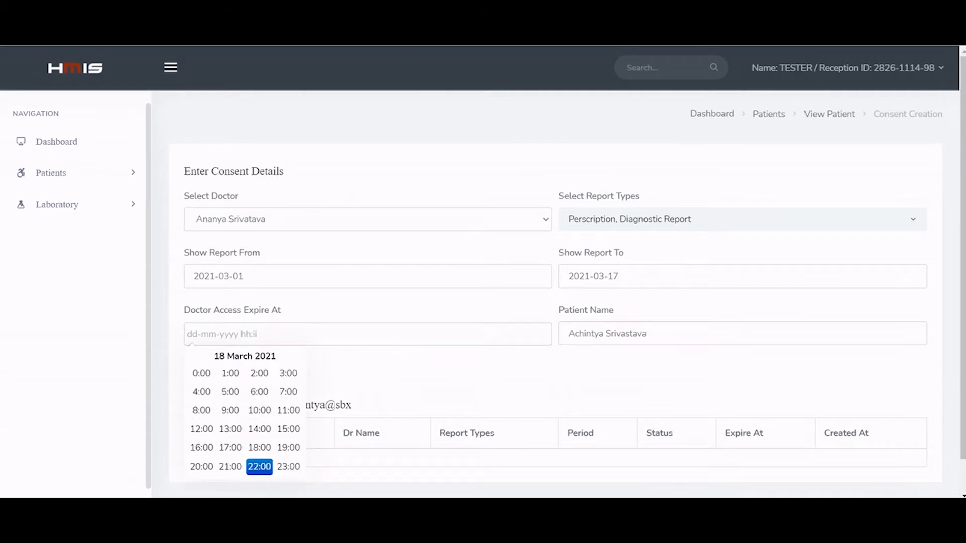
left_click(259, 448)
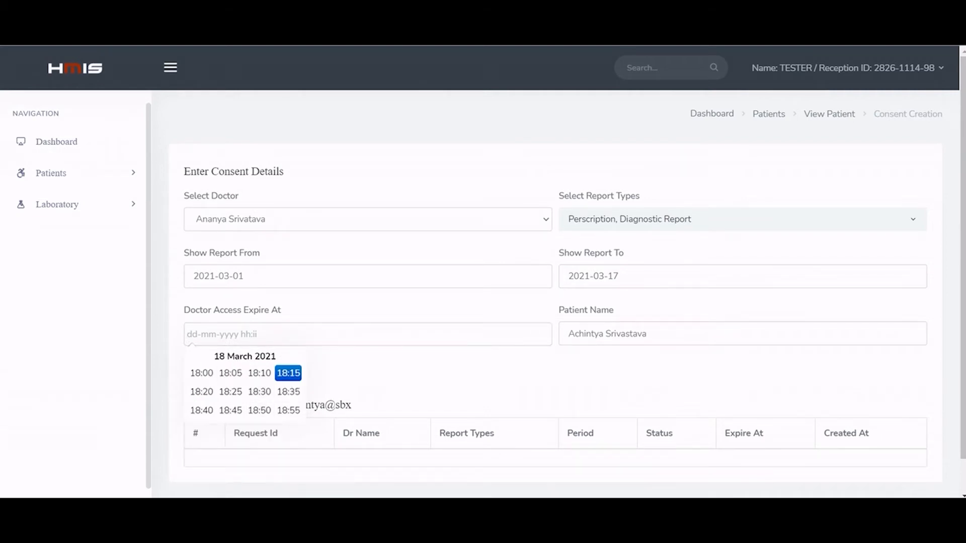
left_click(201, 373)
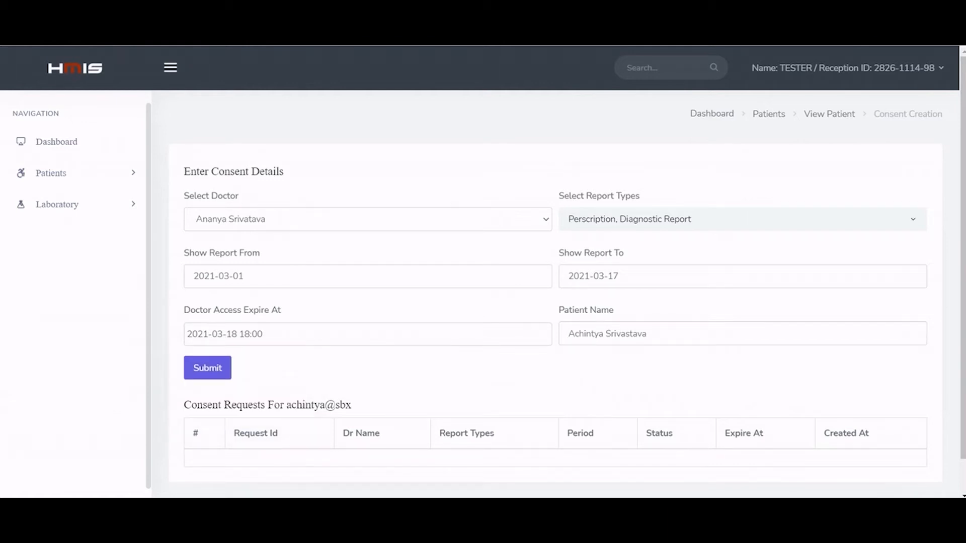
scroll(556, 296, "down", 1)
left_click(207, 332)
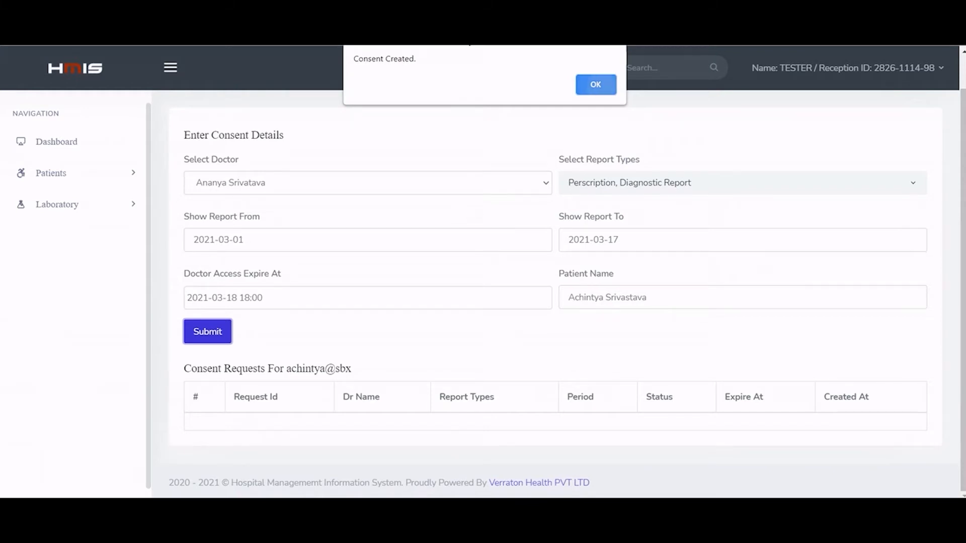
left_click(586, 85)
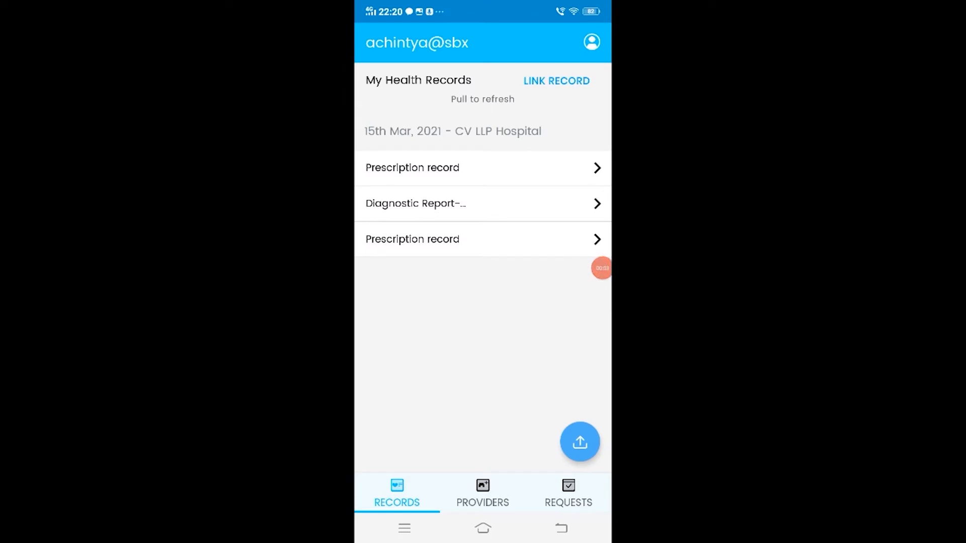
Step: Open the pending consent request under REQUESTS and choose GRANT CONSENT
left_click(569, 493)
left_click(579, 257)
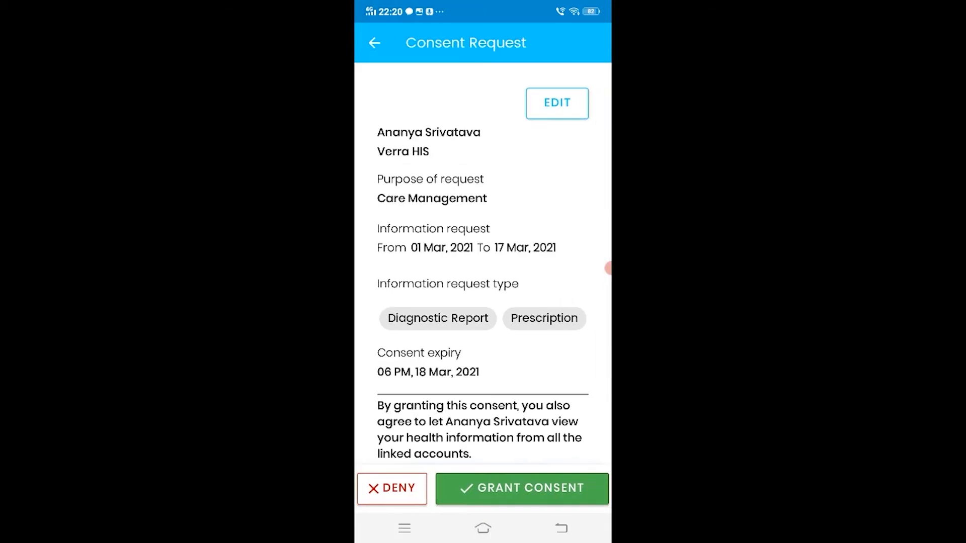
left_click(522, 489)
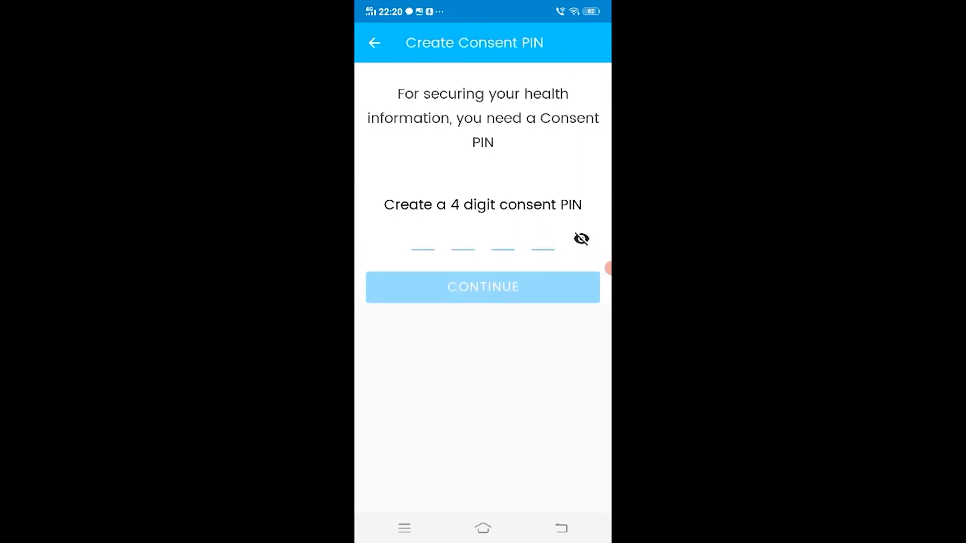
Step: Create and confirm a 4-digit consent PIN, then refresh the APPROVED list
left_click(423, 242)
left_click(426, 359)
left_click(541, 446)
left_click(541, 445)
left_click(542, 446)
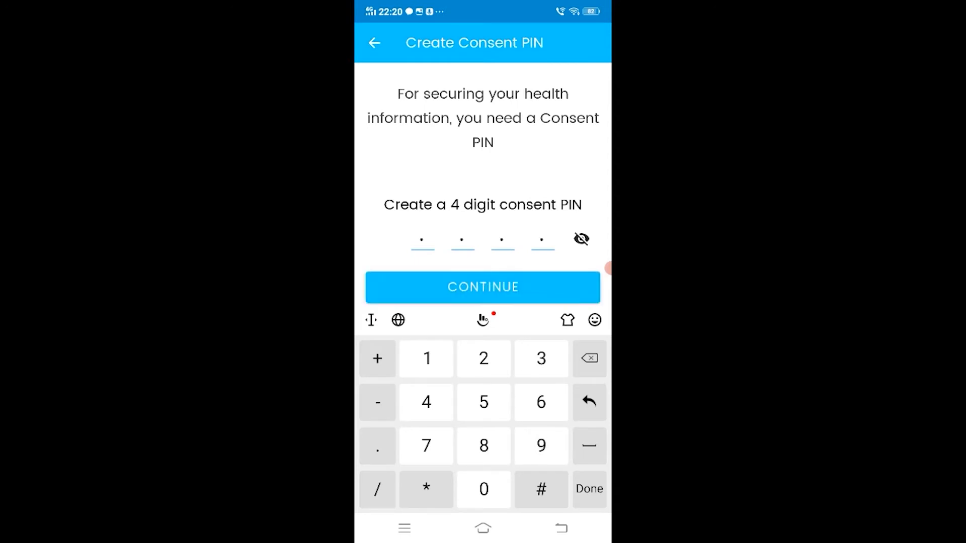
left_click(483, 287)
left_click(422, 242)
left_click(426, 358)
left_click(542, 446)
left_click(541, 446)
left_click(541, 446)
left_click(483, 287)
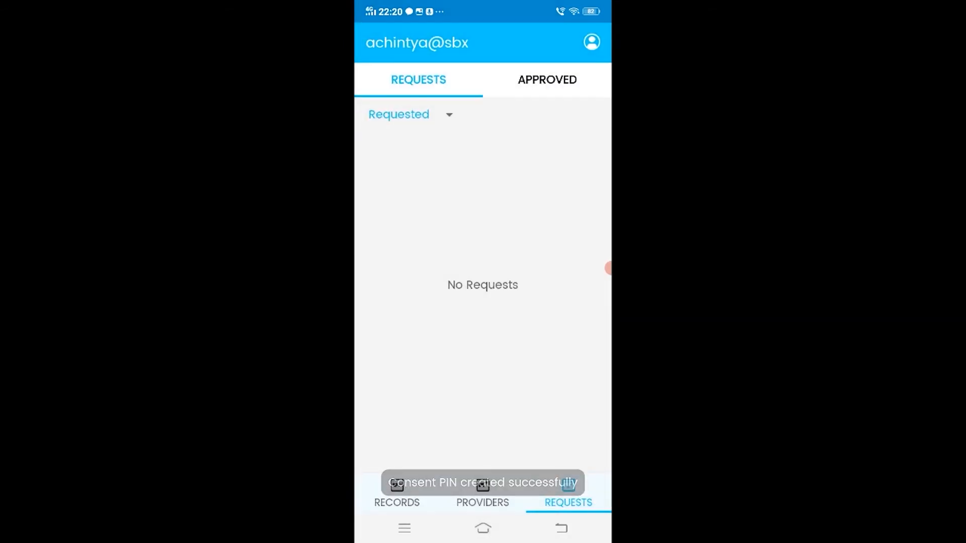
left_click(547, 80)
left_click_drag(483, 211, 483, 393)
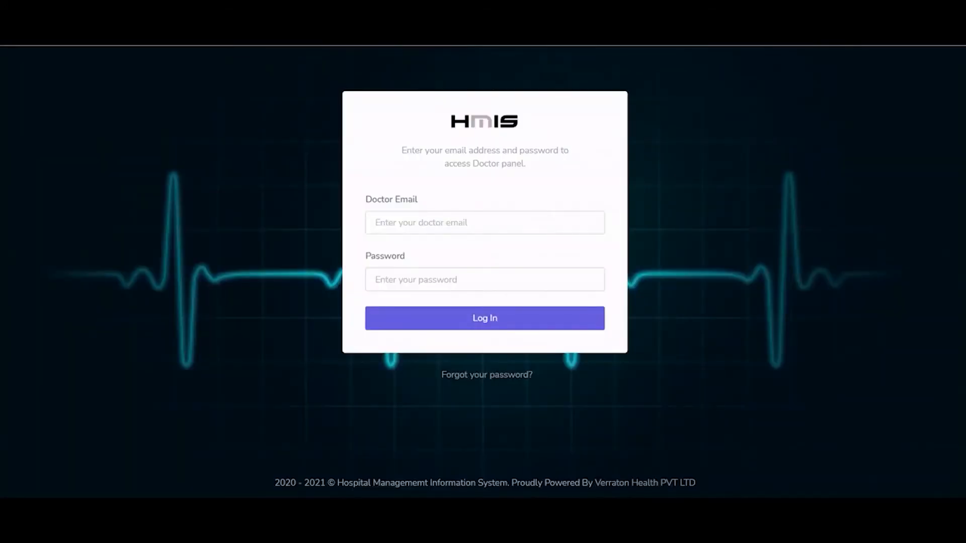
Step: Log in to the doctor panel using the saved doctor email and password from autofill
left_click(418, 223)
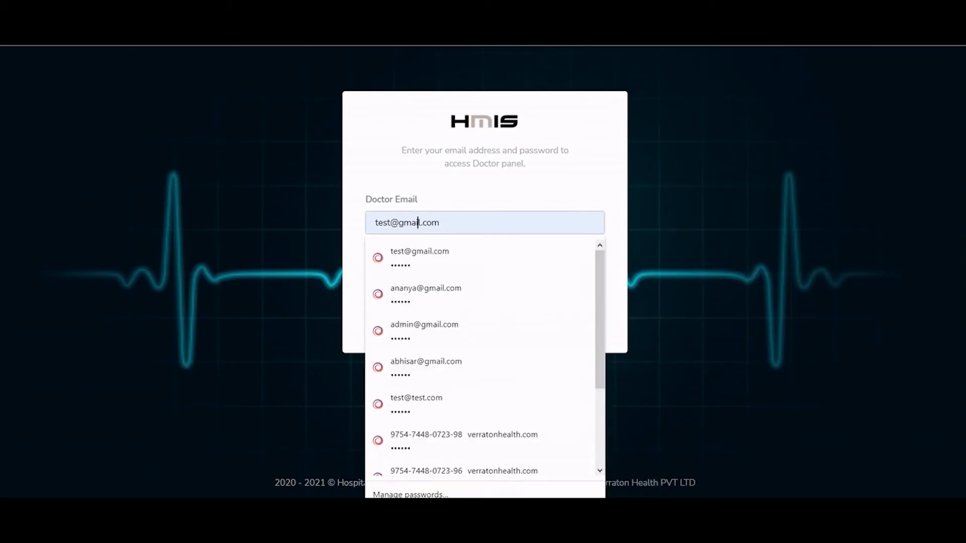
type("ananya")
key("ctrl+a")
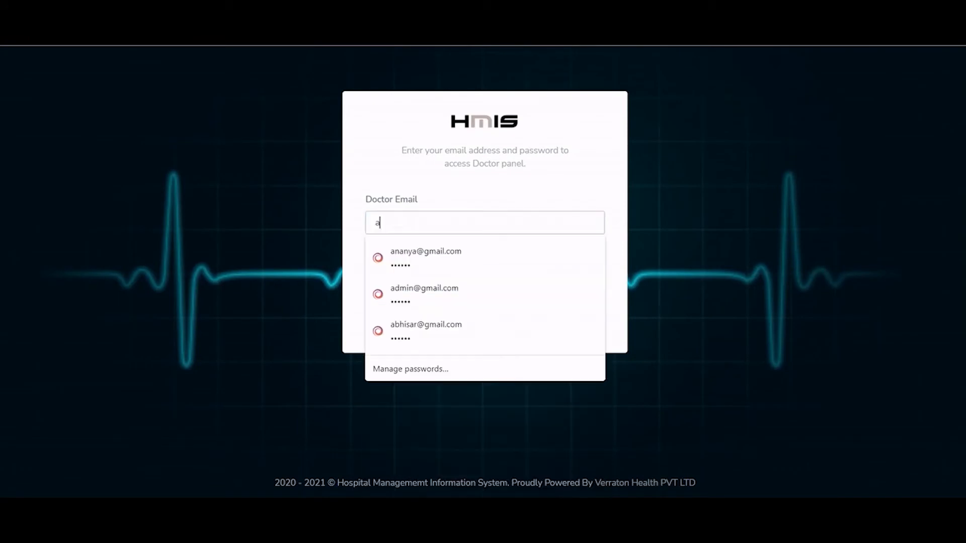
key("Down")
key("Return")
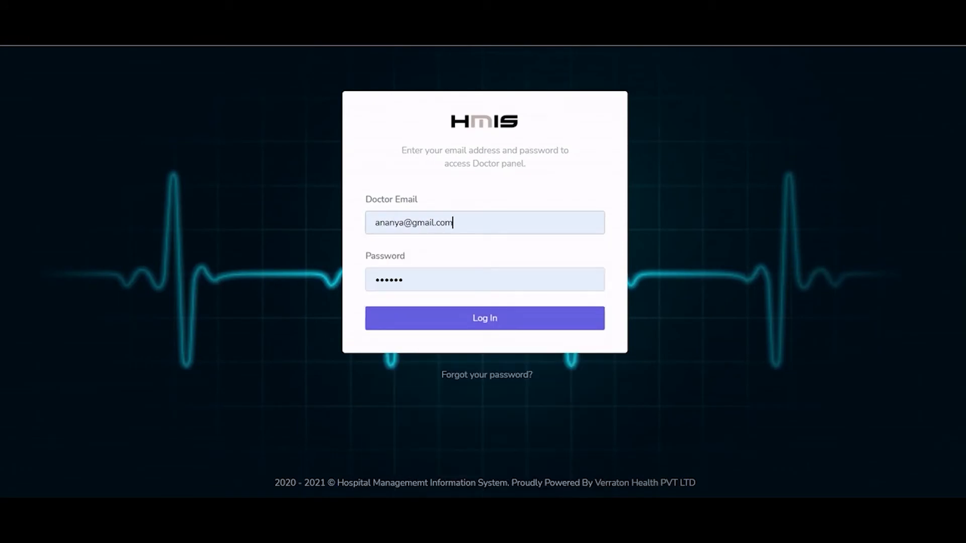
key("Return")
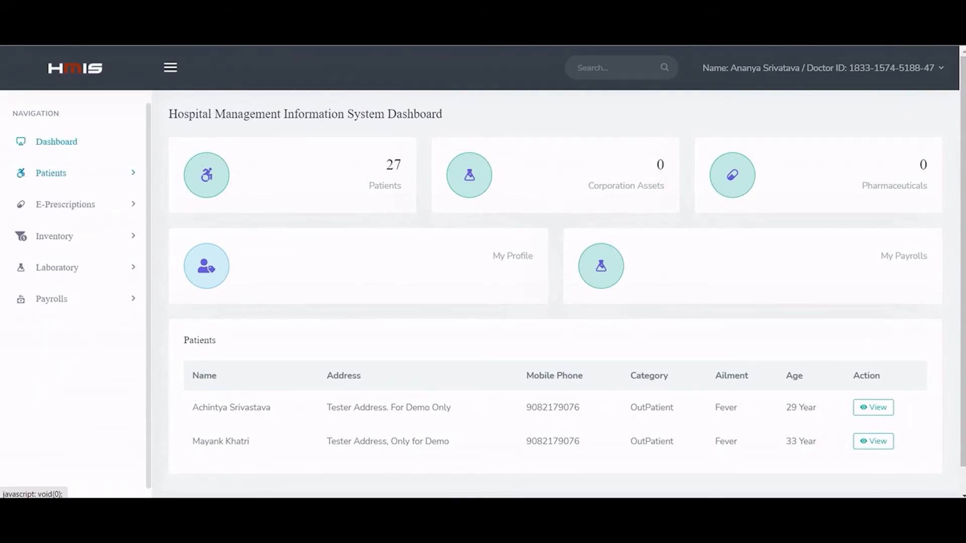
Step: Open the second patient's Patient History and fetch reports for the granted consent
left_click(51, 173)
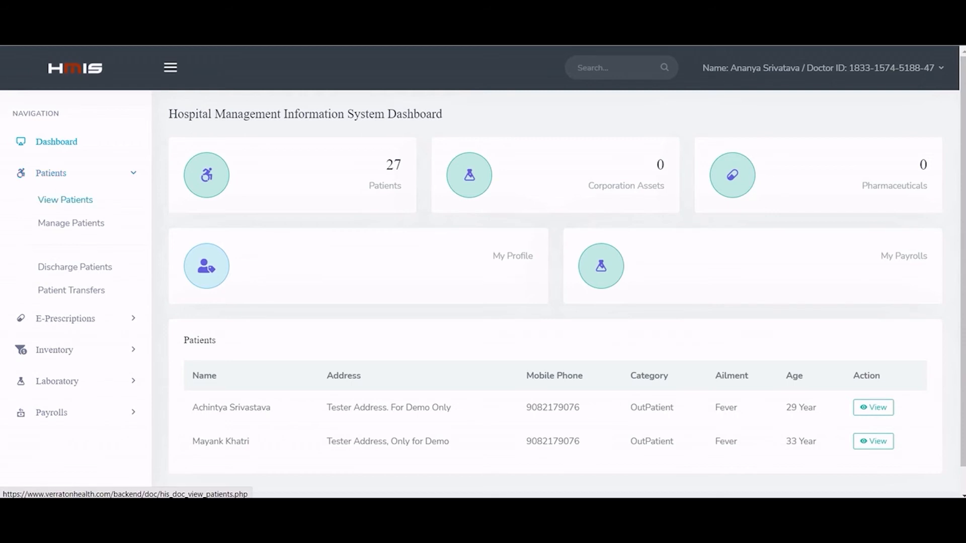
left_click(65, 200)
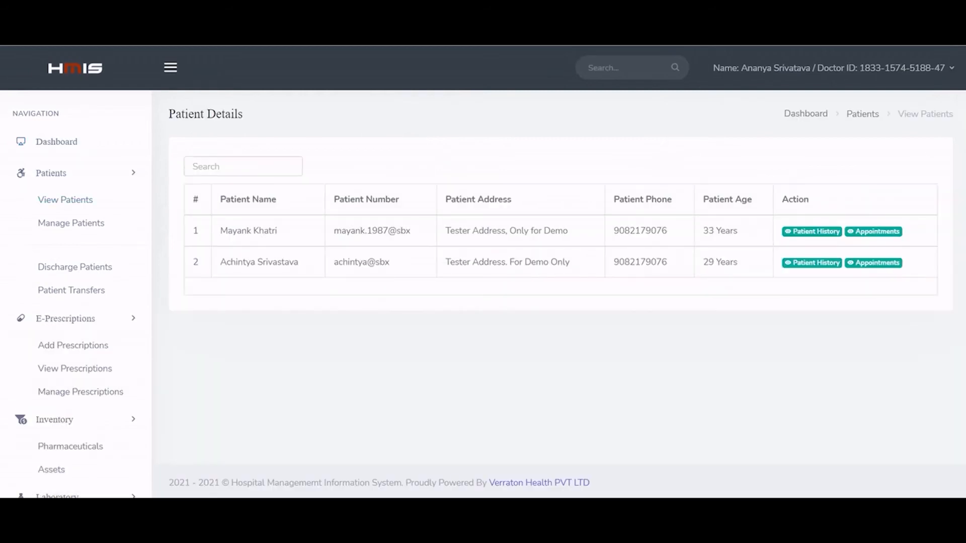
left_click(819, 263)
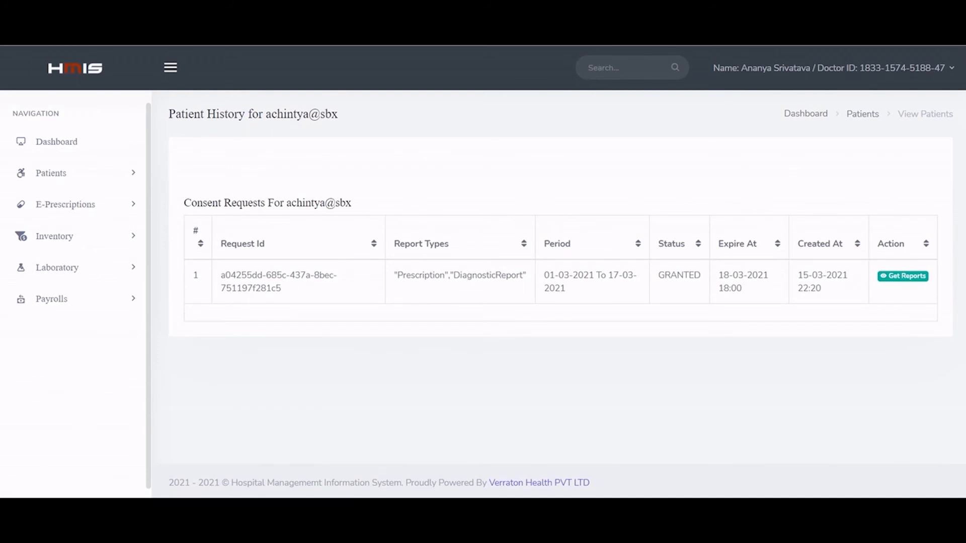
left_click(903, 277)
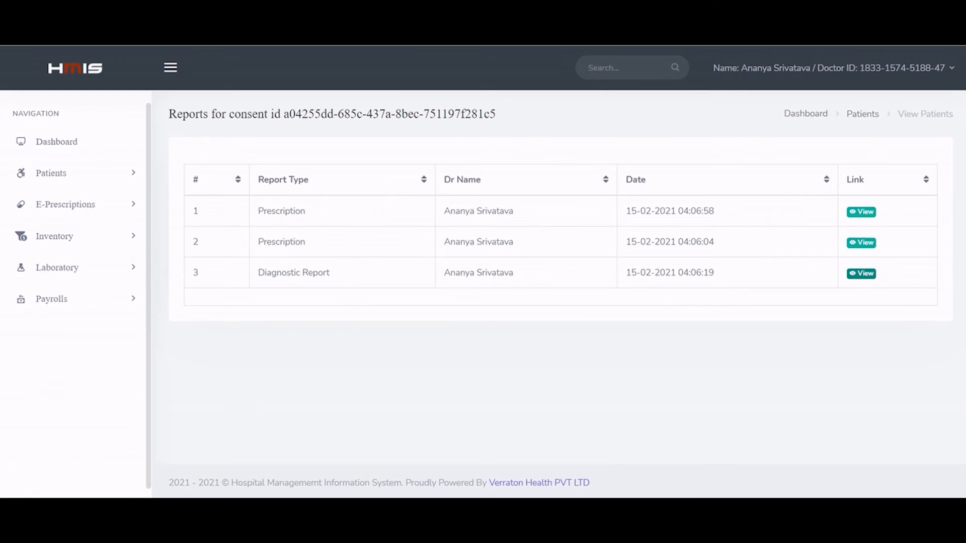
left_click(861, 273)
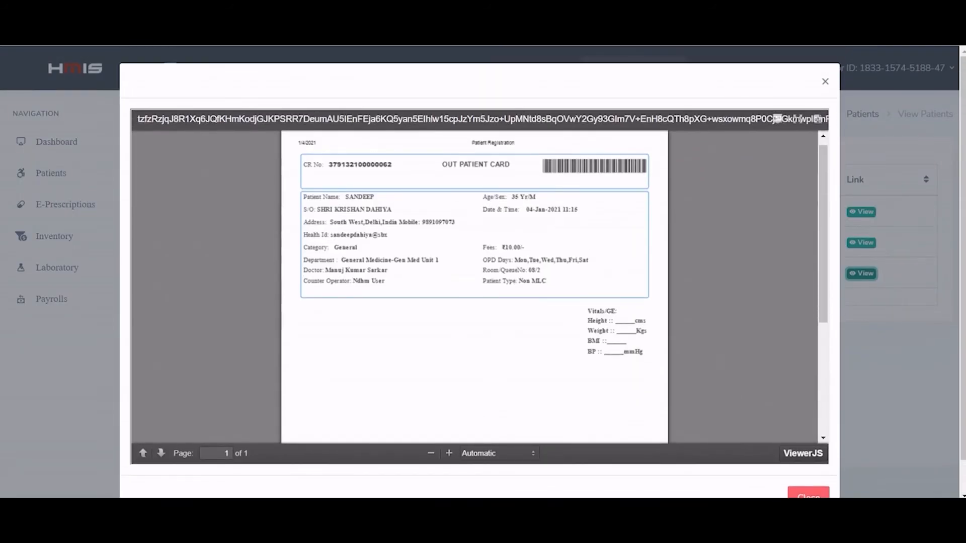
left_click(809, 494)
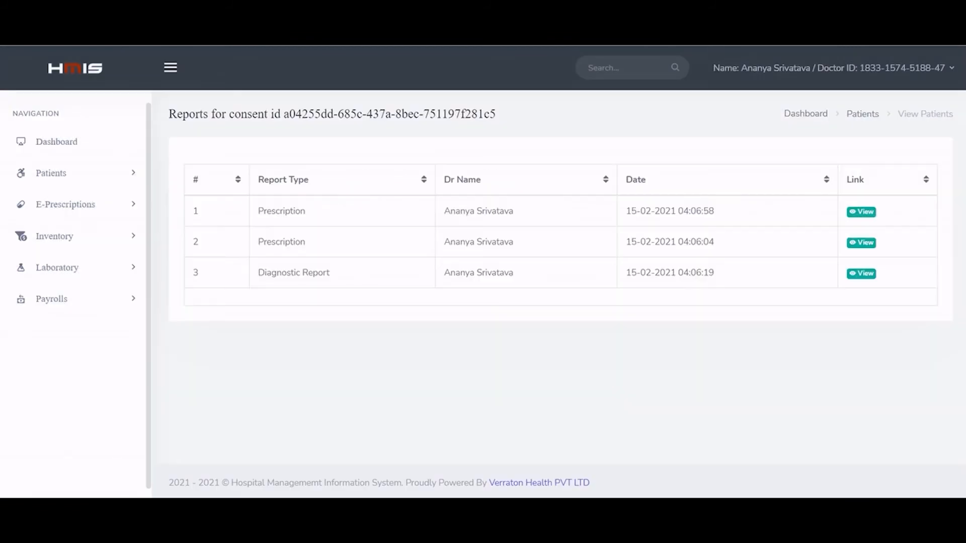
left_click(862, 243)
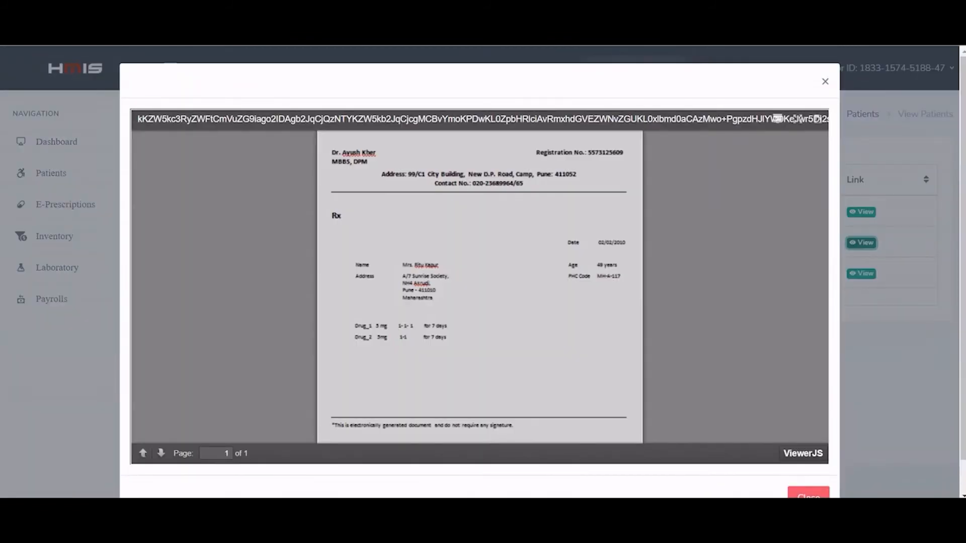
left_click(808, 462)
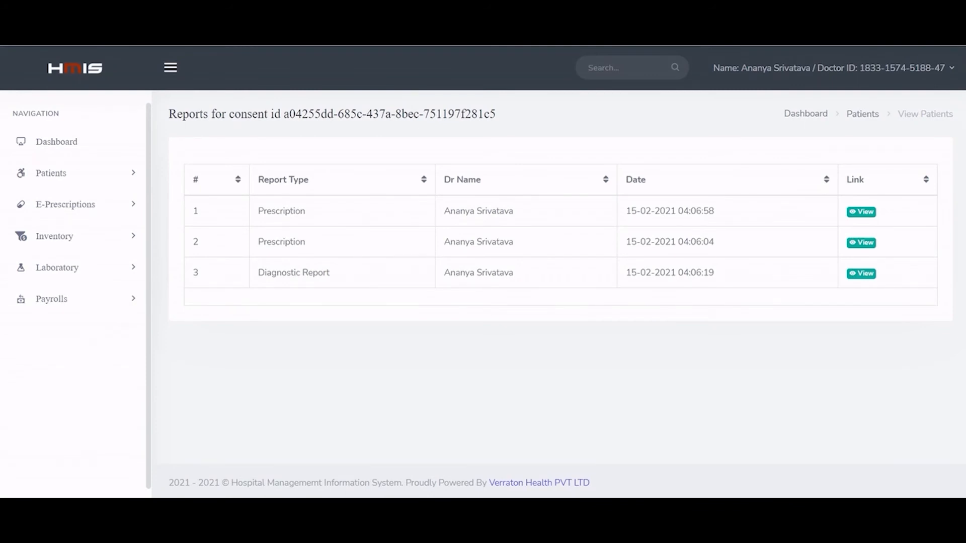
left_click(66, 205)
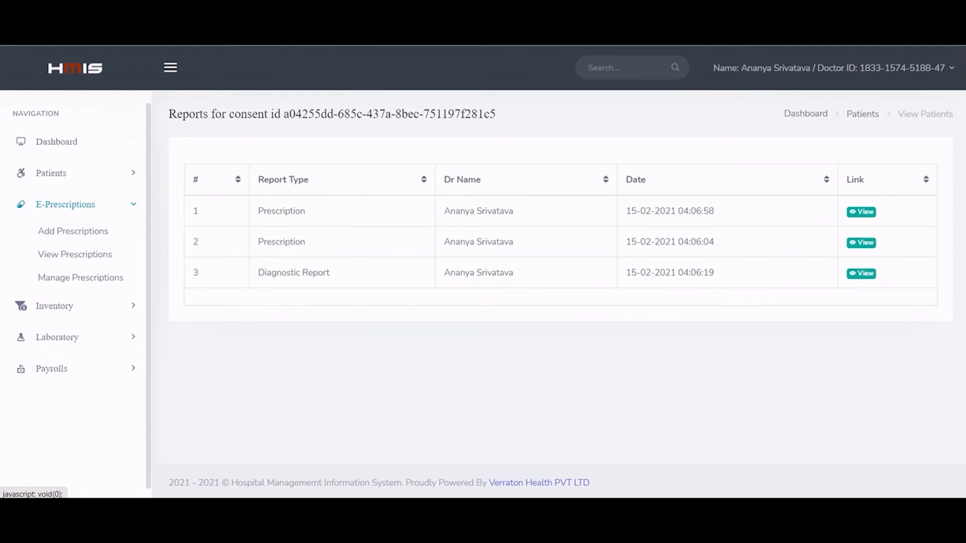
Step: Add a Fever prescription for the second patient: Crocin 10 days, Cough Syrup 5 days, 3 times a day
left_click(73, 231)
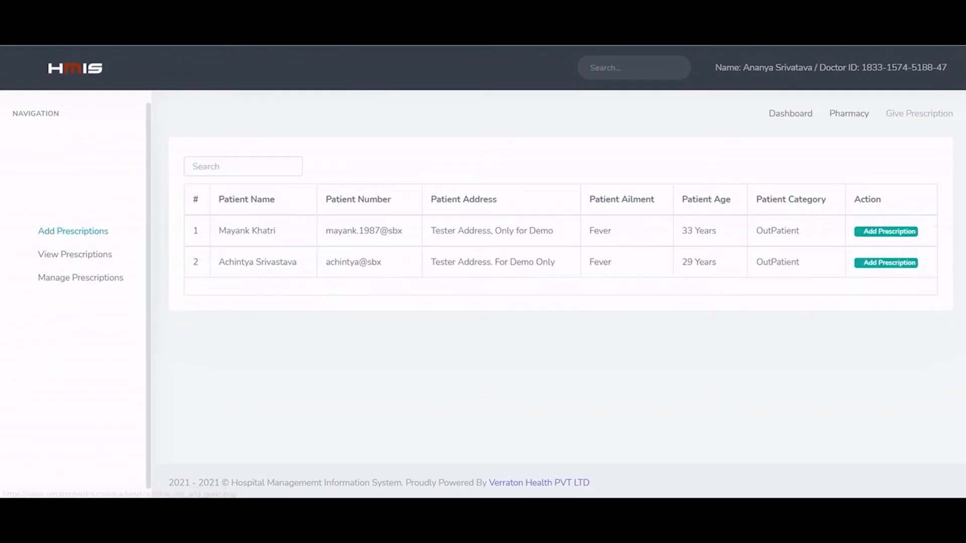
left_click(889, 263)
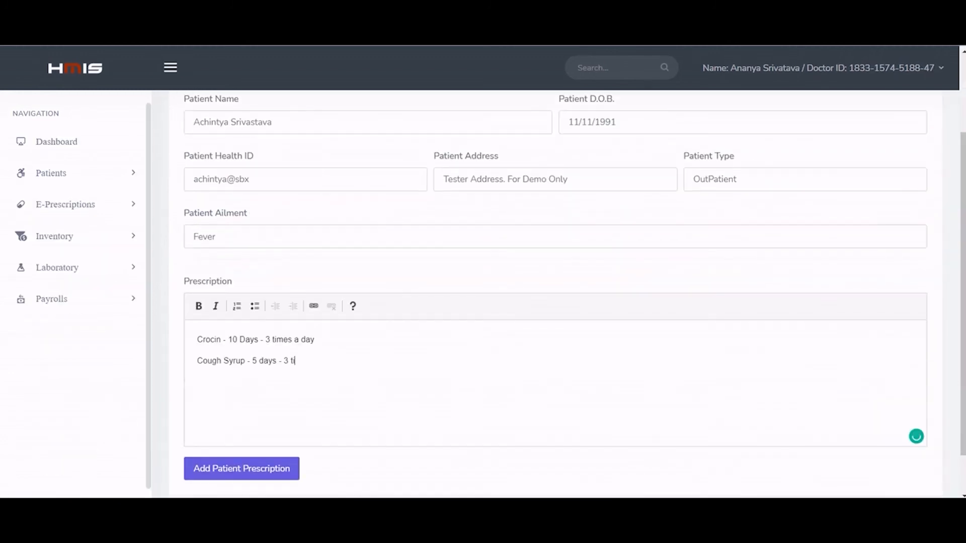
type("imes a day")
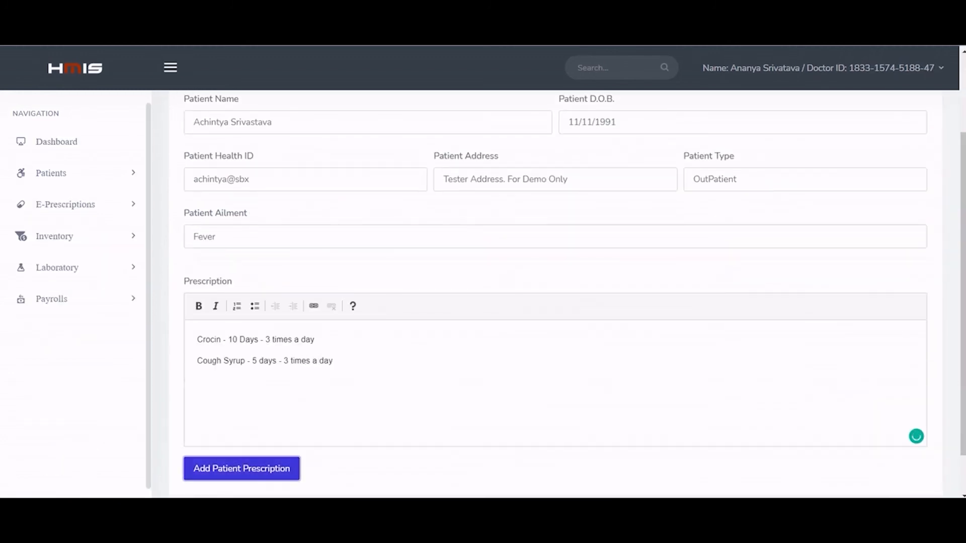
left_click(242, 468)
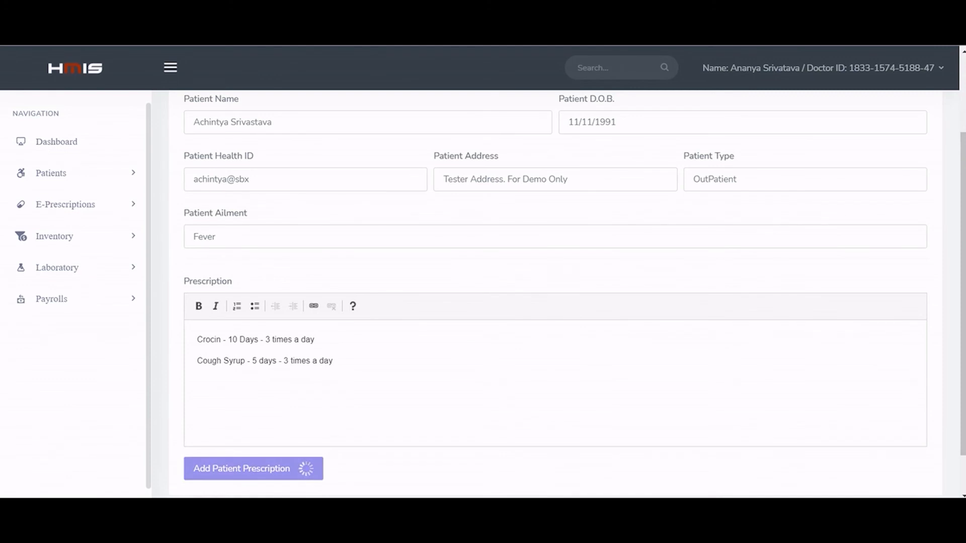
scroll(554, 302, "down", 1)
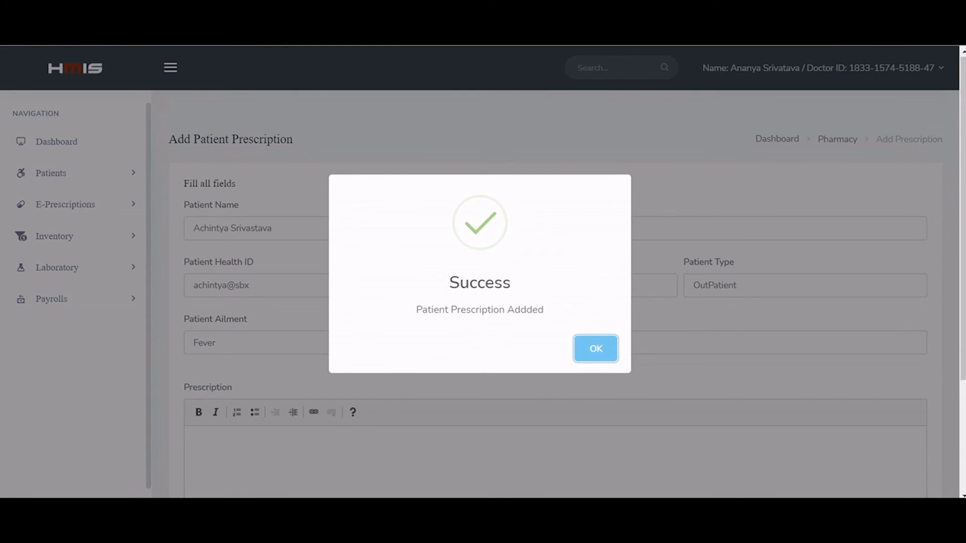
left_click(596, 349)
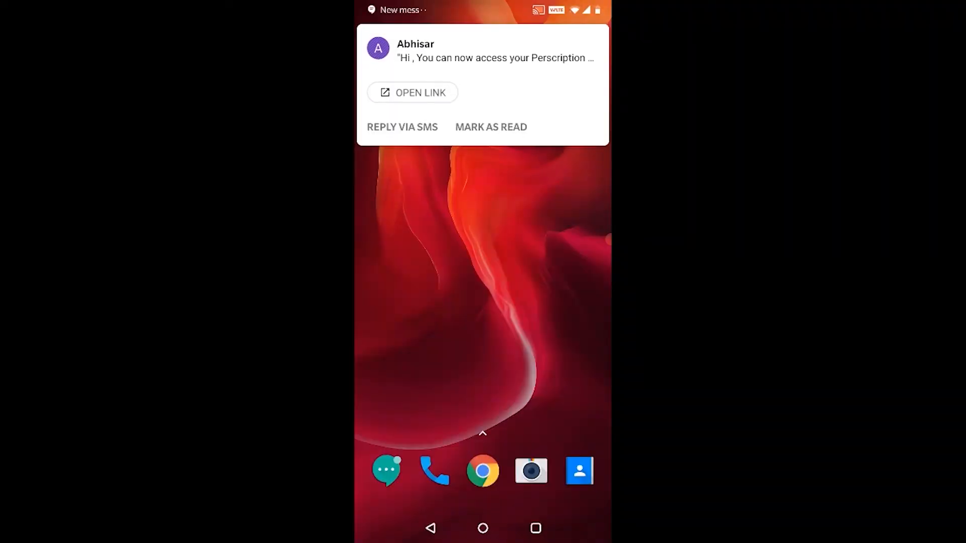
Step: Follow the SMS link to the CV LLP Hospital prescription record and open its attachment
left_click(495, 51)
left_click(447, 348)
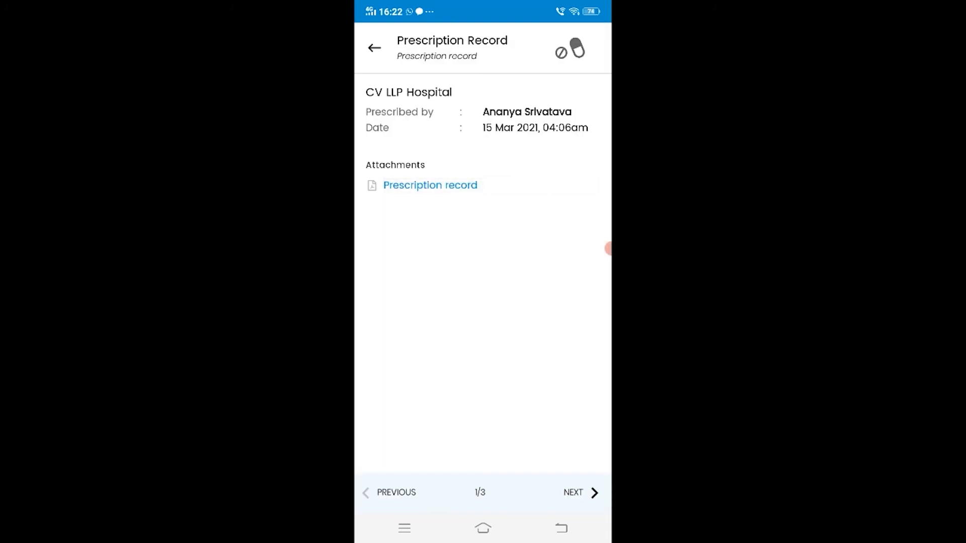
left_click(430, 185)
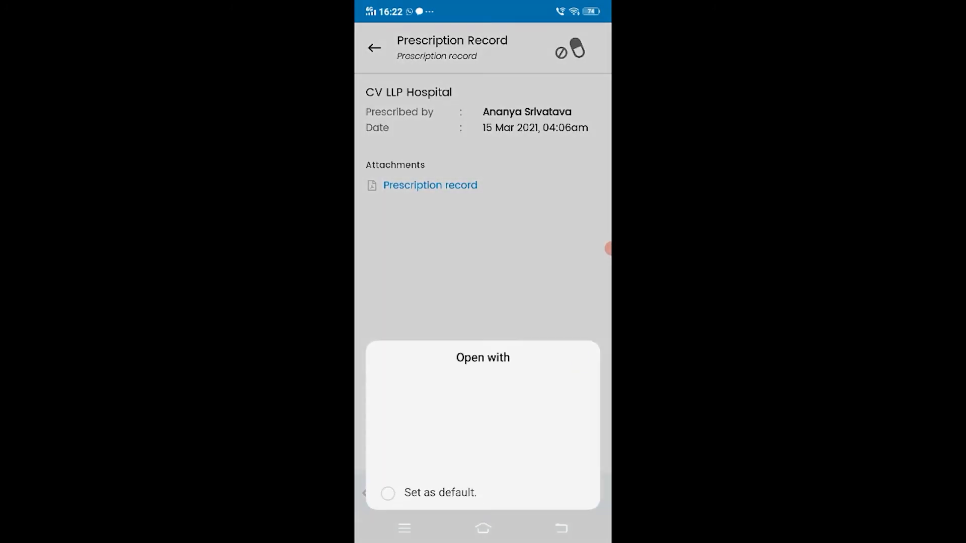